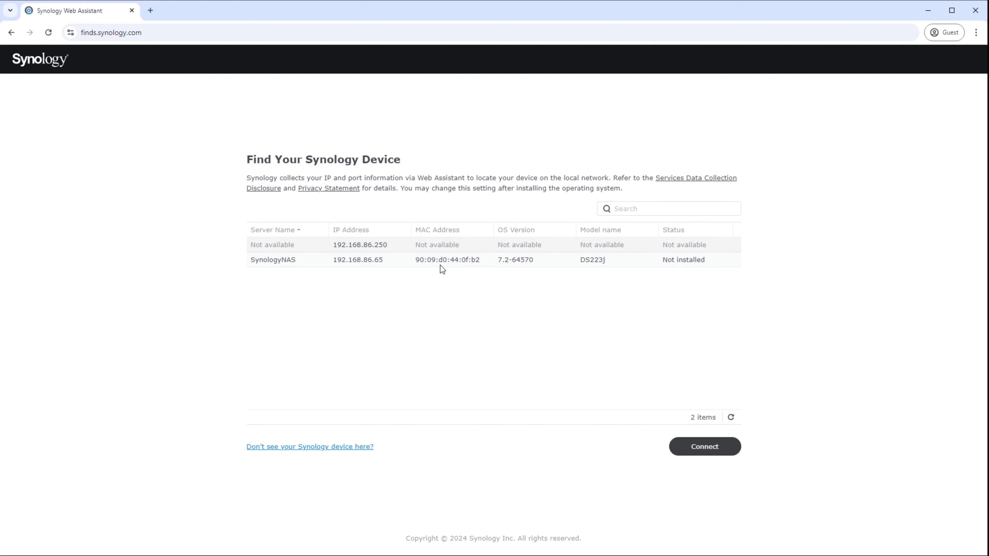
Step: Connect to SynologyNAS, accept the EULA, and install with automatic download of DSM 7.2.2-72806
{"action": "double_click", "coordinate": [432, 260]}
{"action": "left_click", "coordinate": [386, 415]}
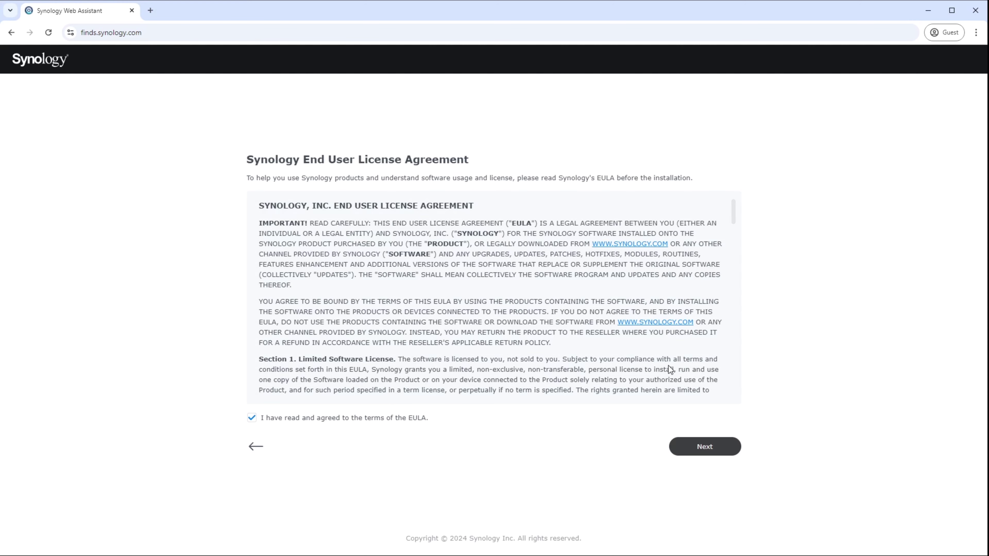
{"action": "left_click_drag", "start_coordinate": [737, 216], "coordinate": [722, 421]}
{"action": "left_click", "coordinate": [702, 447]}
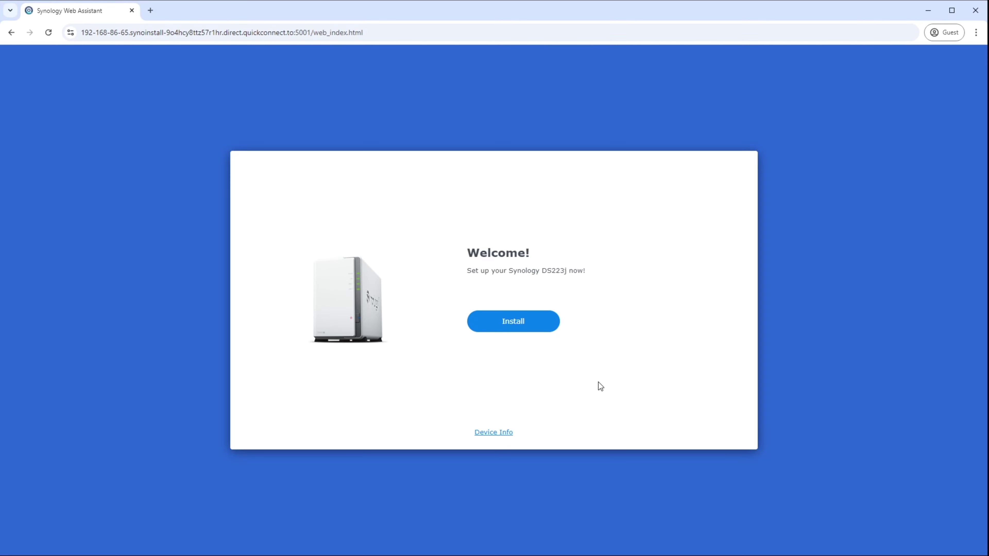
{"action": "left_click", "coordinate": [510, 322]}
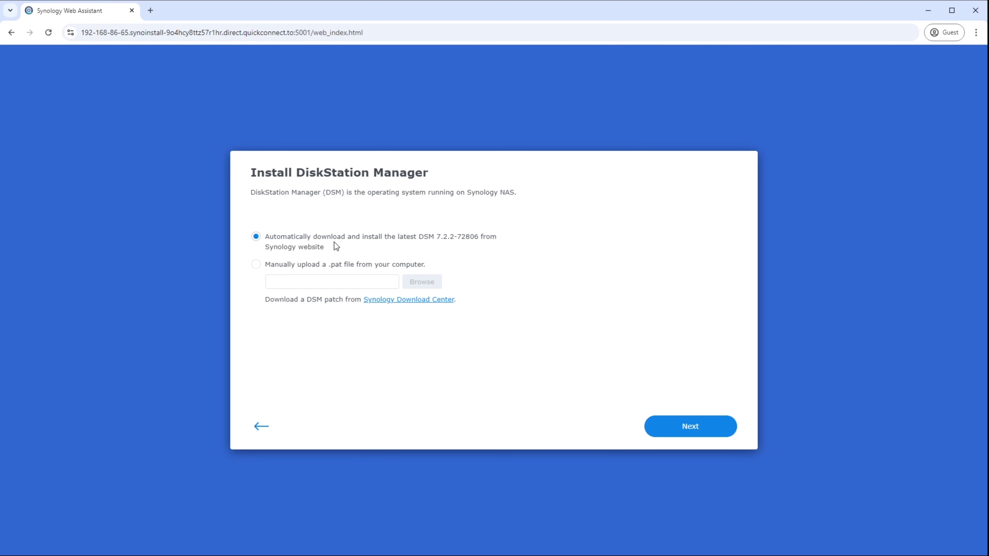
{"action": "left_click", "coordinate": [676, 427]}
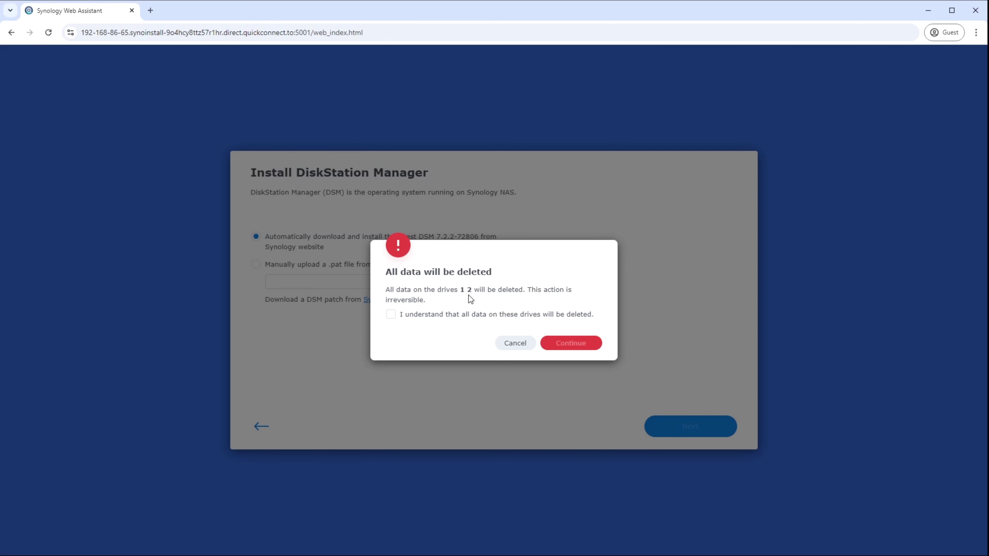
Step: Confirm erasing drives 1 and 2 by entering model DS223j, and start the DSM installation
{"action": "left_click", "coordinate": [390, 315]}
{"action": "left_click", "coordinate": [572, 344]}
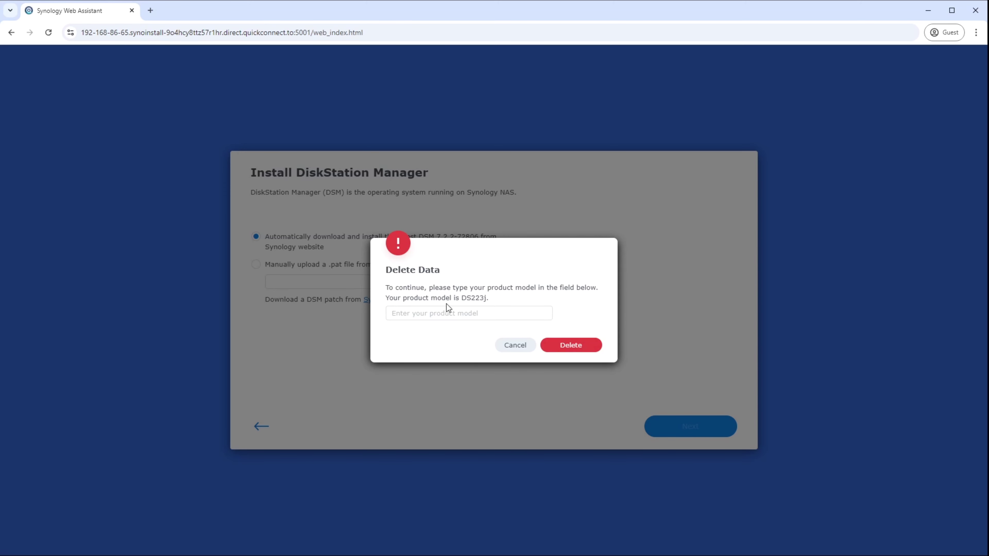
{"action": "left_click", "coordinate": [452, 312]}
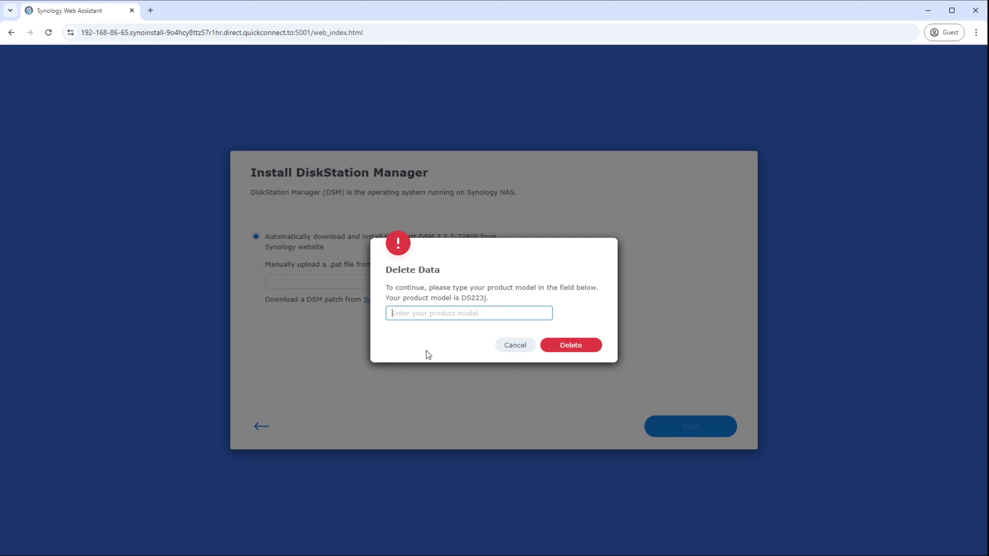
{"action": "type", "text": "DS223"}
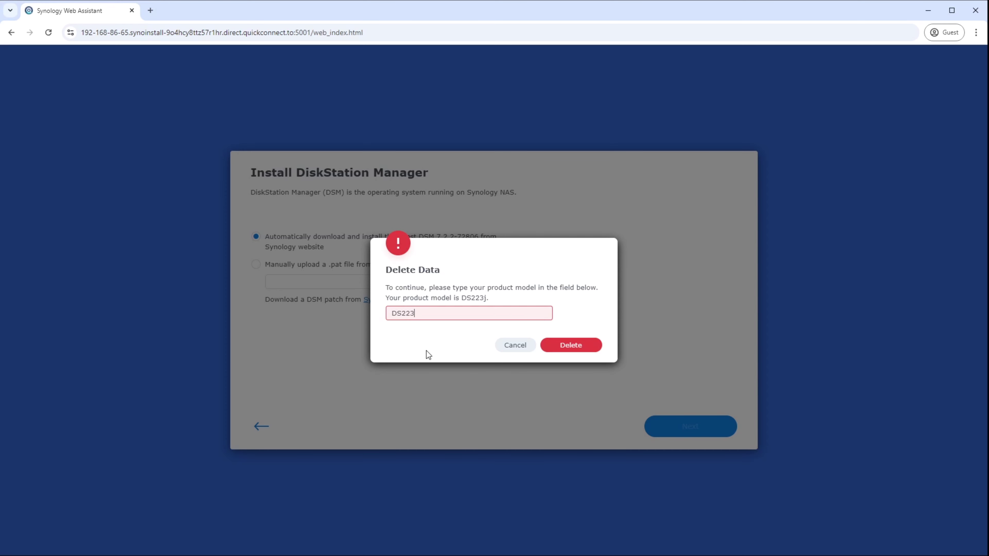
{"action": "type", "text": "j"}
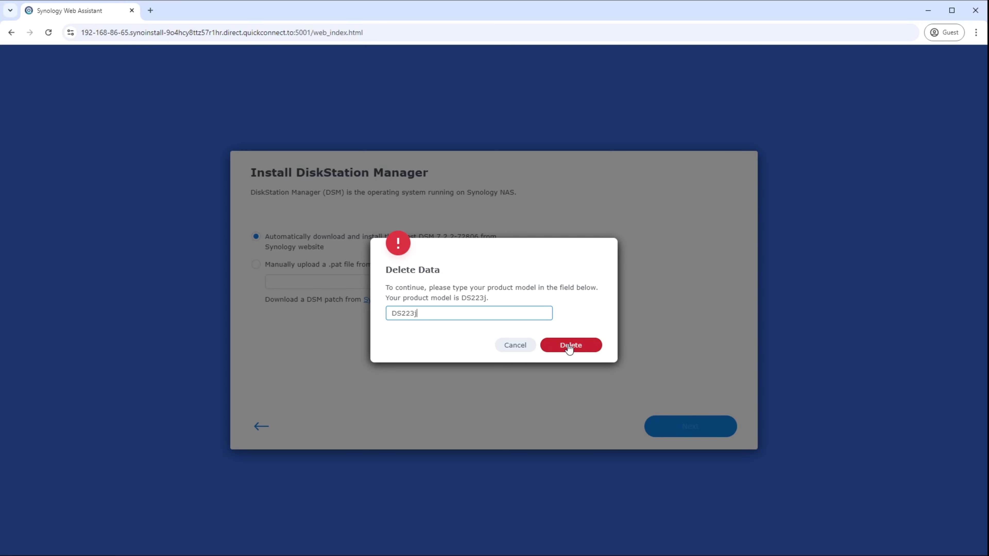
{"action": "left_click", "coordinate": [569, 346]}
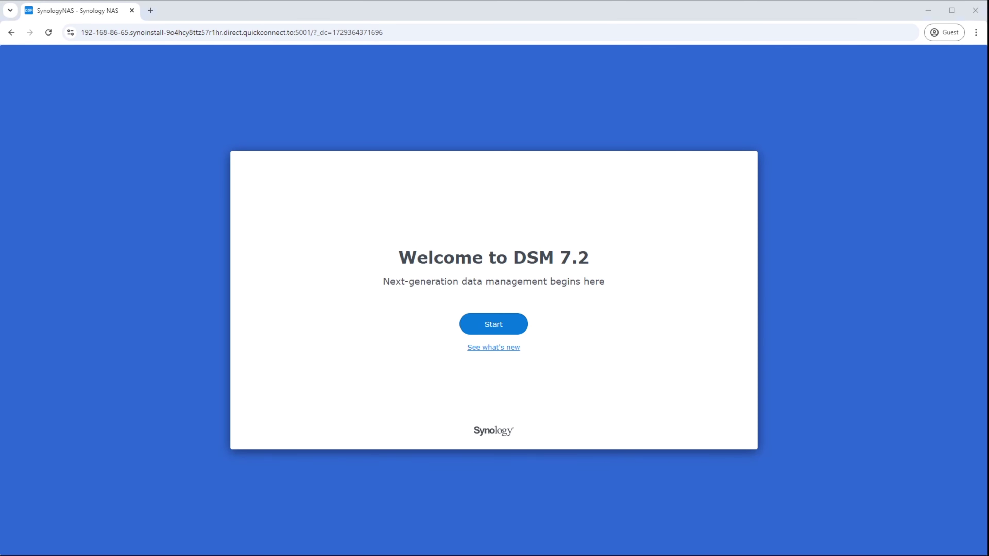
Step: Run initial setup for YT_NAS with recommended updates, skip the Synology Account, and allow analytics
{"action": "left_click", "coordinate": [493, 324]}
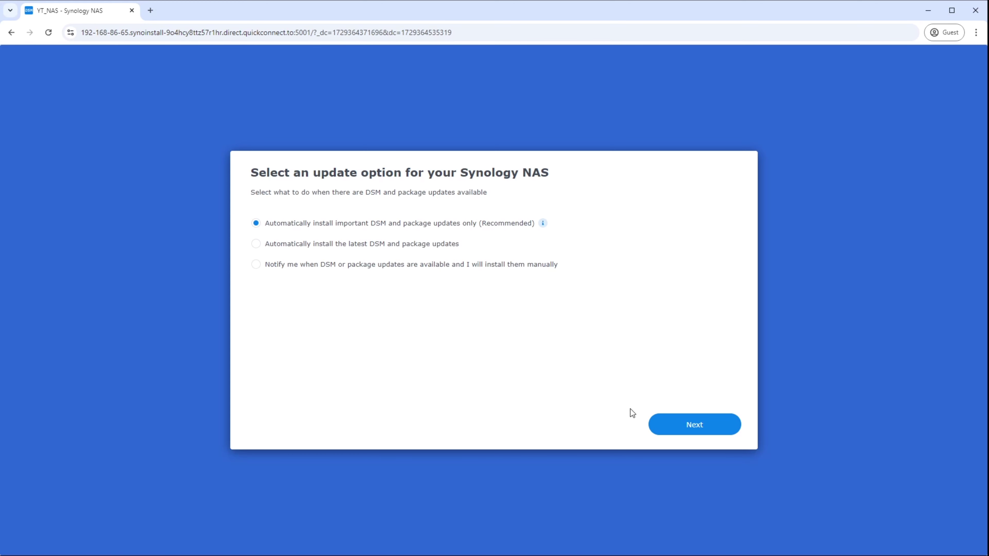
{"action": "left_click", "coordinate": [674, 424]}
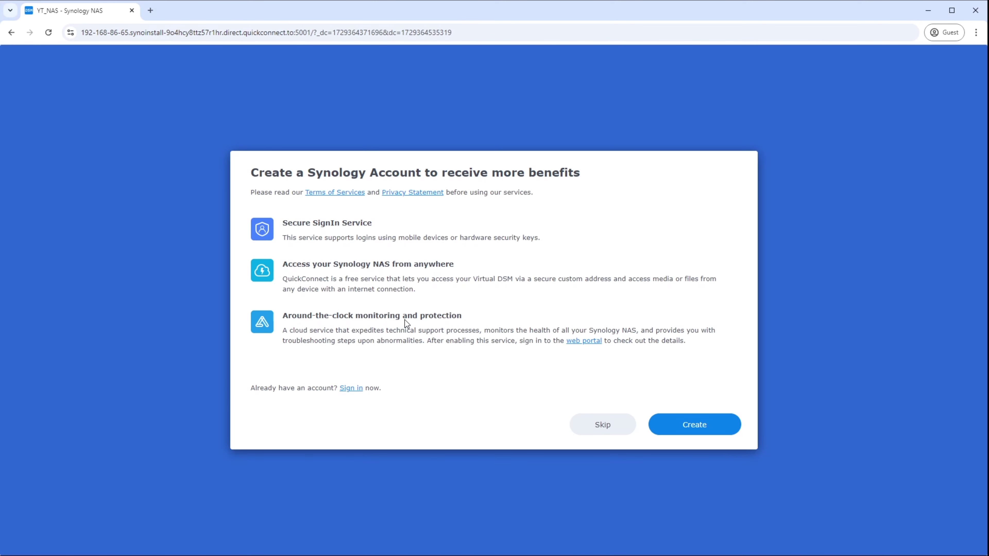
{"action": "left_click", "coordinate": [602, 424]}
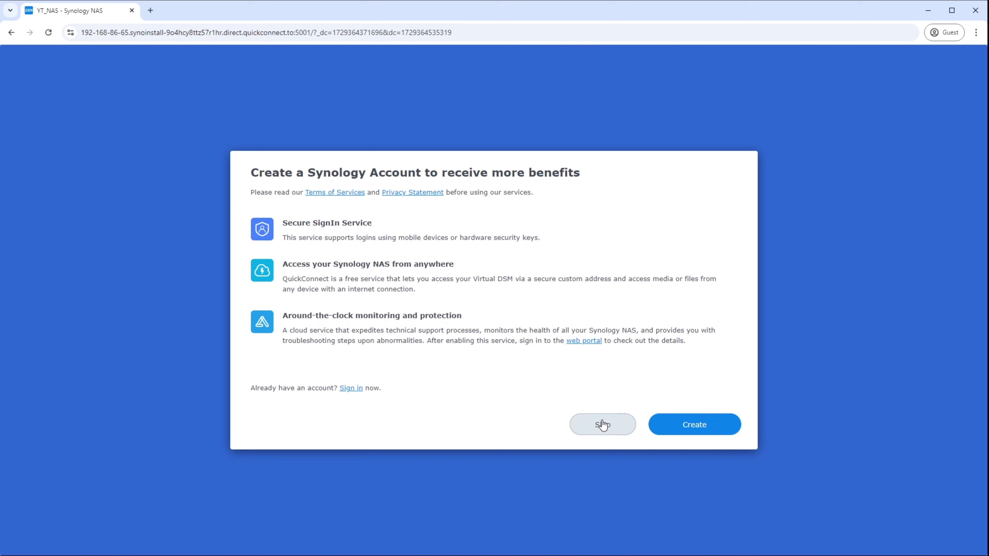
{"action": "left_click", "coordinate": [574, 334]}
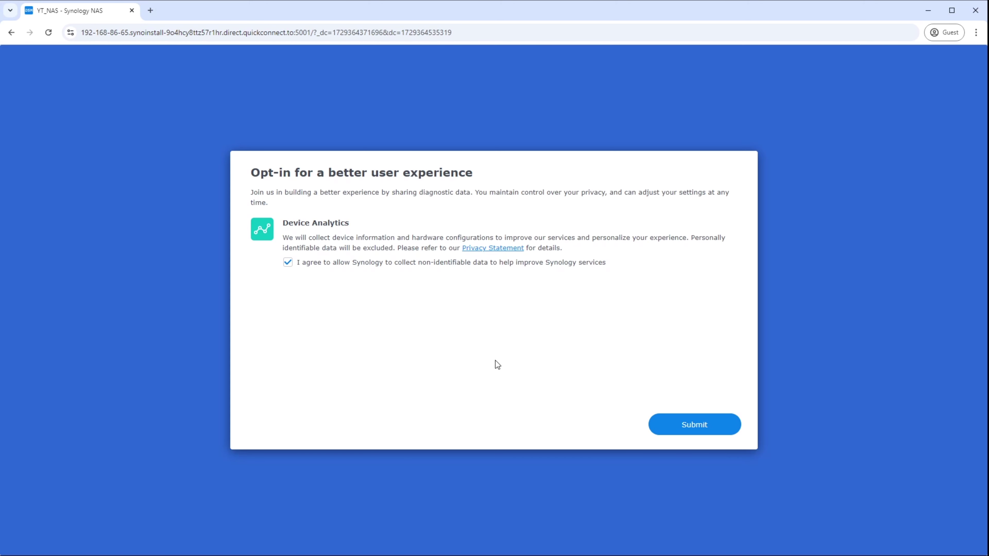
{"action": "left_click", "coordinate": [673, 424]}
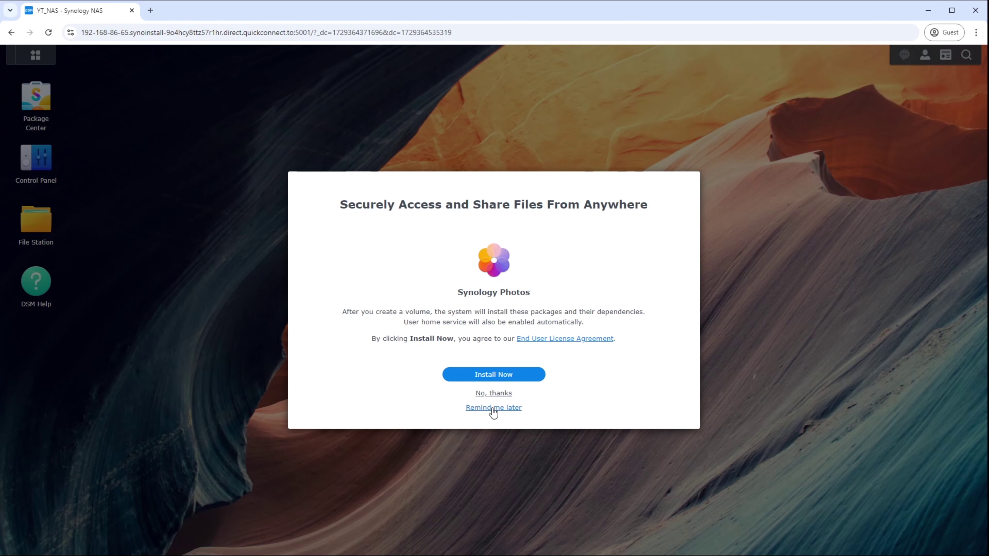
Step: Postpone the Synology Photos prompt and skip the Extended Warranty Plus offer, both twice
{"action": "left_click", "coordinate": [494, 408]}
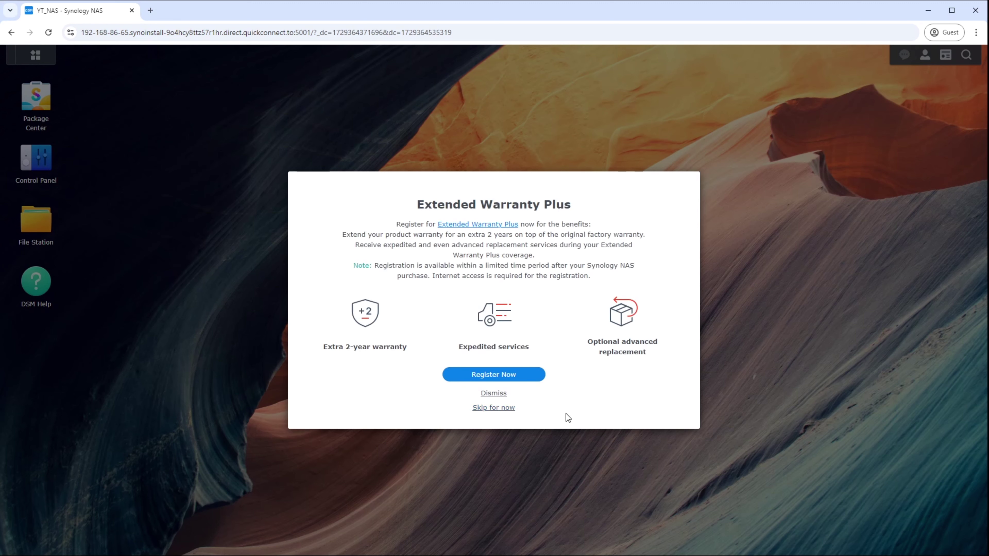
{"action": "left_click", "coordinate": [492, 408]}
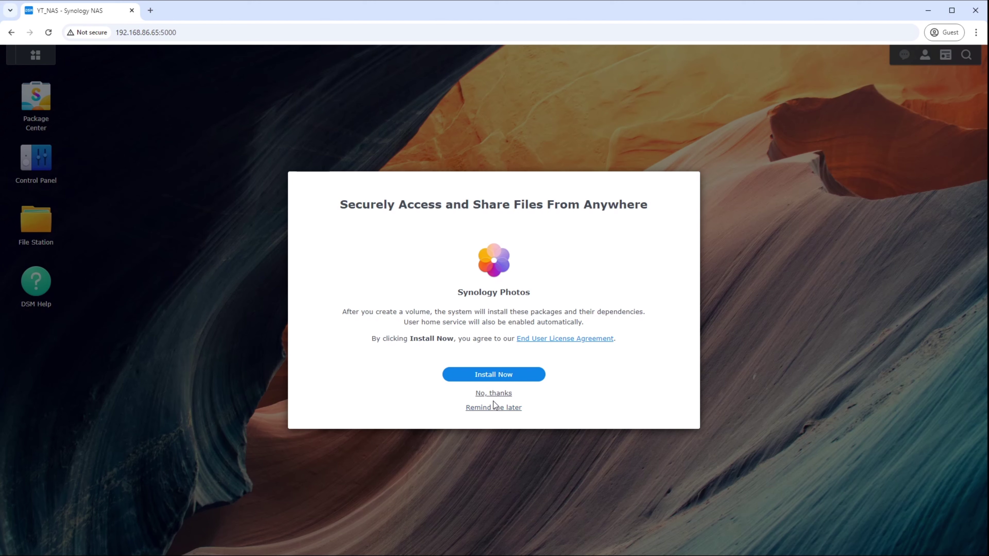
{"action": "left_click", "coordinate": [497, 408]}
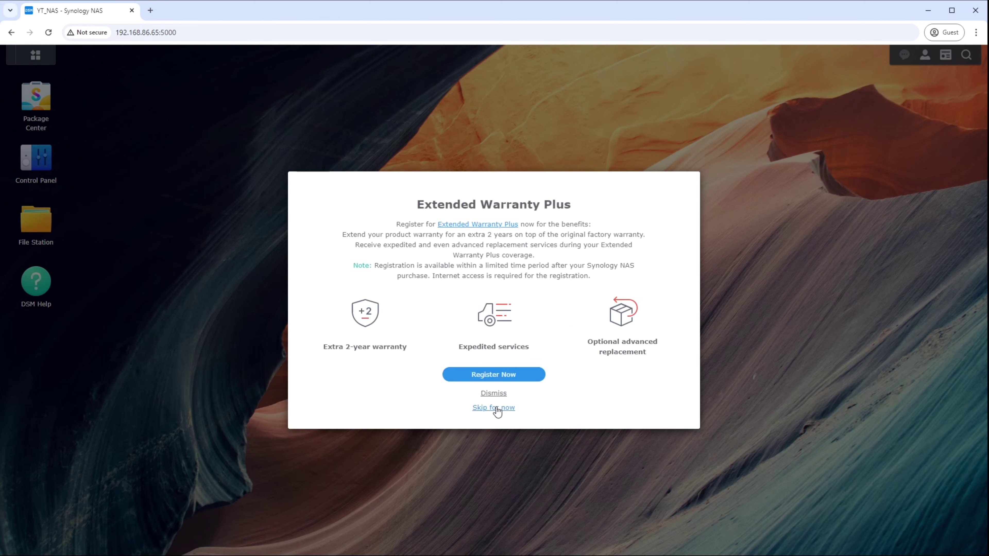
{"action": "left_click", "coordinate": [497, 408]}
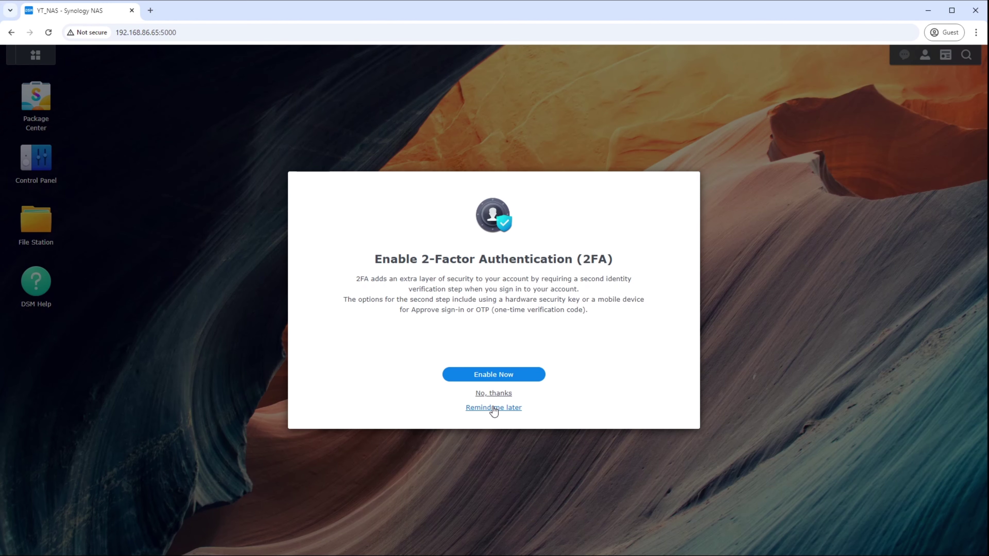
Step: Postpone two-factor authentication, decline Adaptive MFA, and start creating a storage pool and volume
{"action": "left_click", "coordinate": [494, 409]}
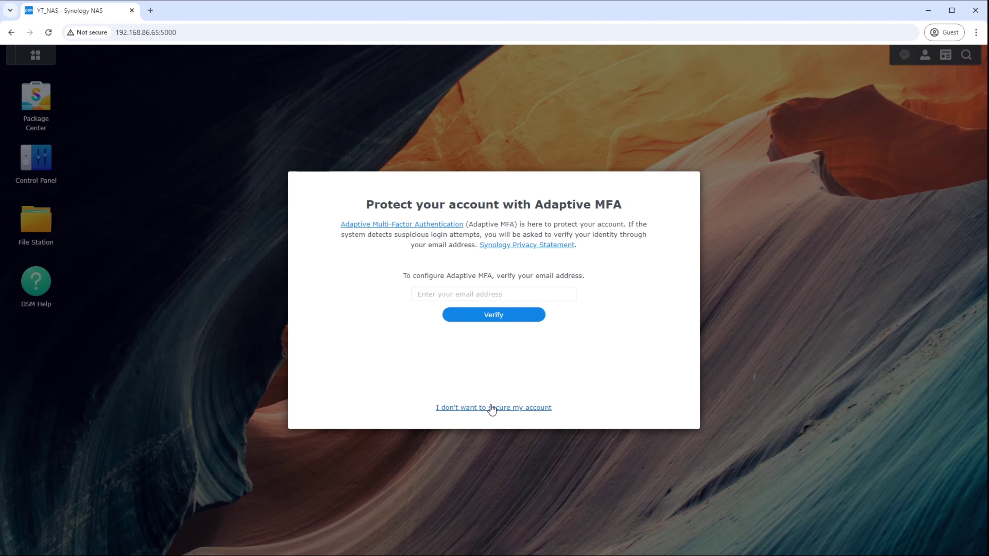
{"action": "left_click", "coordinate": [491, 408]}
{"action": "left_click", "coordinate": [564, 329]}
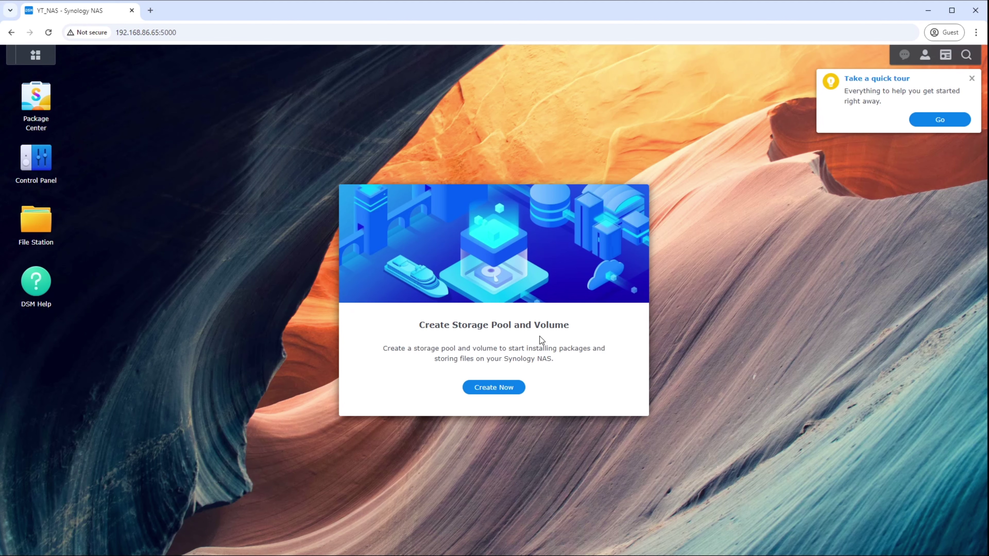
{"action": "left_click", "coordinate": [500, 388]}
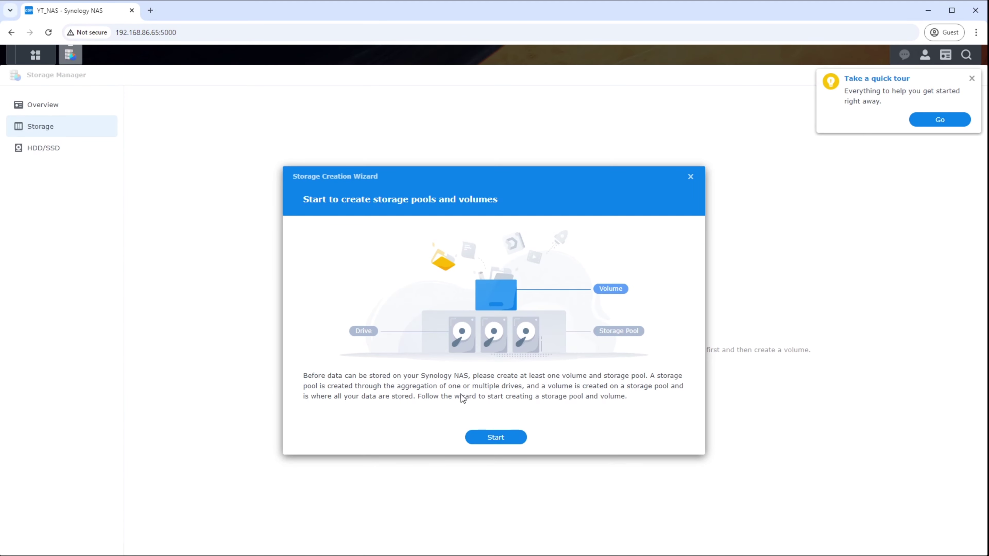
Step: Set up a RAID 1 storage pool on Drives 1 and 2, accepting the compatibility warning
{"action": "left_click", "coordinate": [501, 439]}
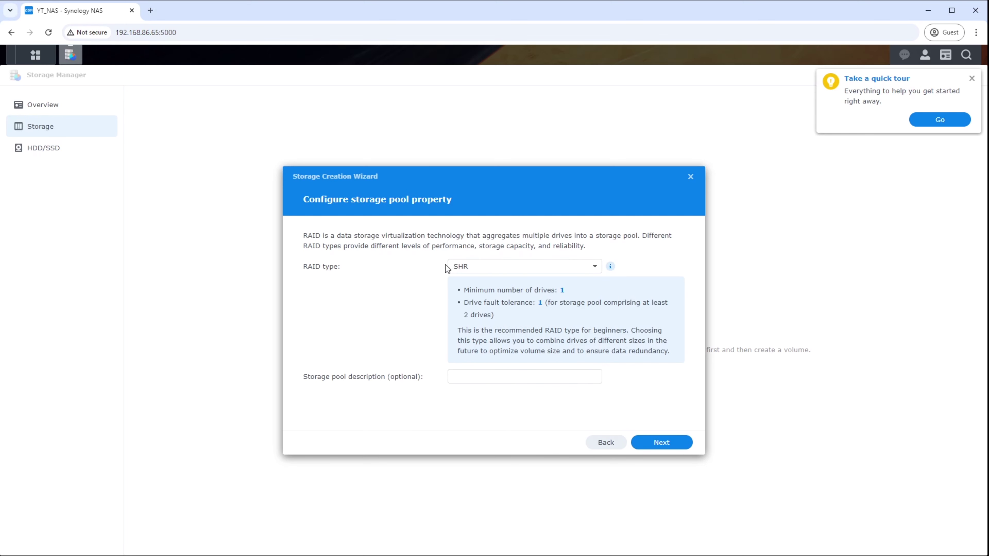
{"action": "left_click", "coordinate": [594, 269]}
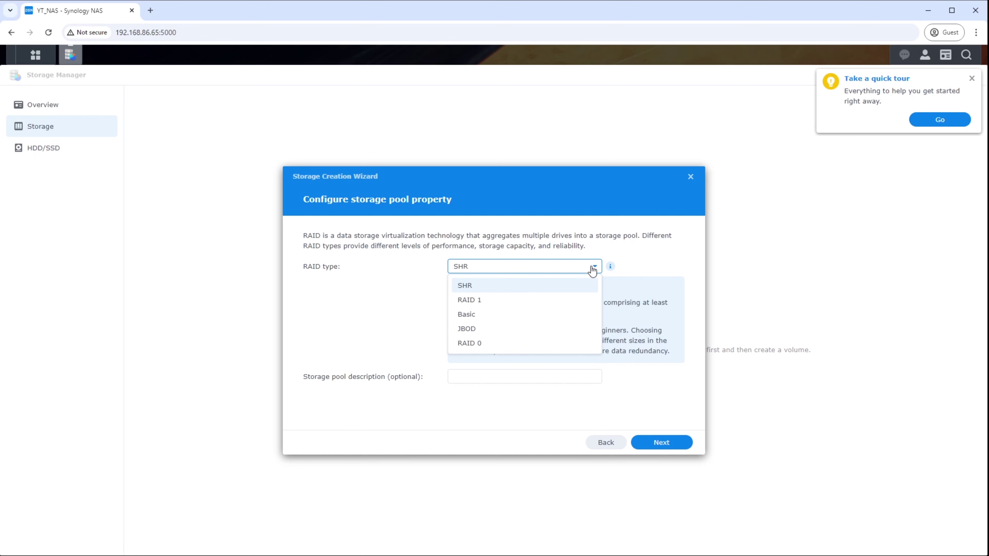
{"action": "left_click", "coordinate": [571, 301]}
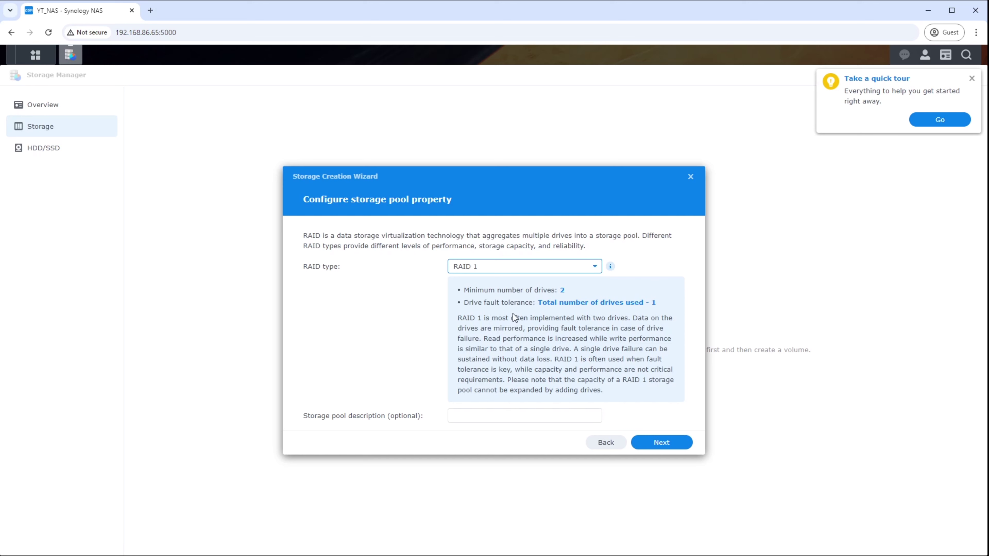
{"action": "key", "text": "Return"}
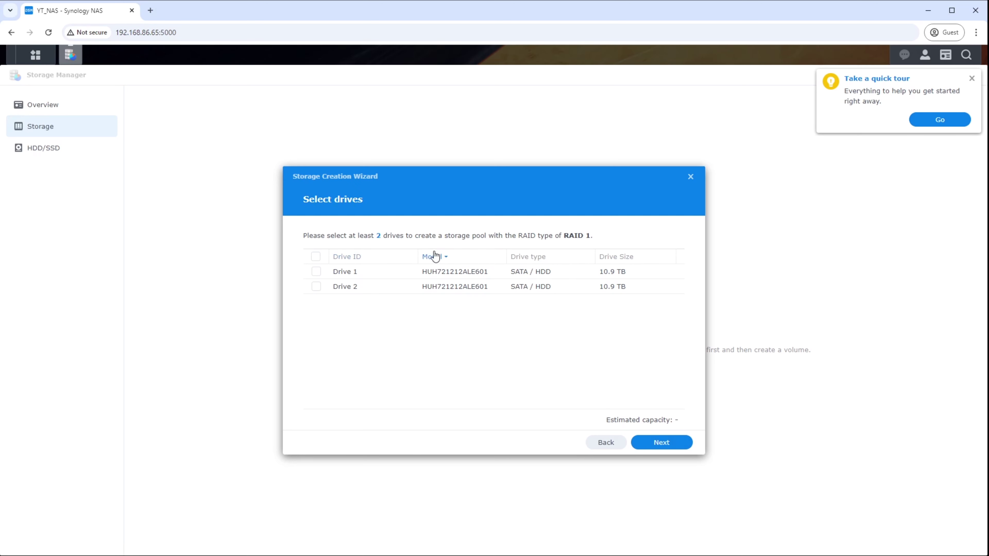
{"action": "left_click", "coordinate": [316, 272]}
{"action": "left_click", "coordinate": [316, 286]}
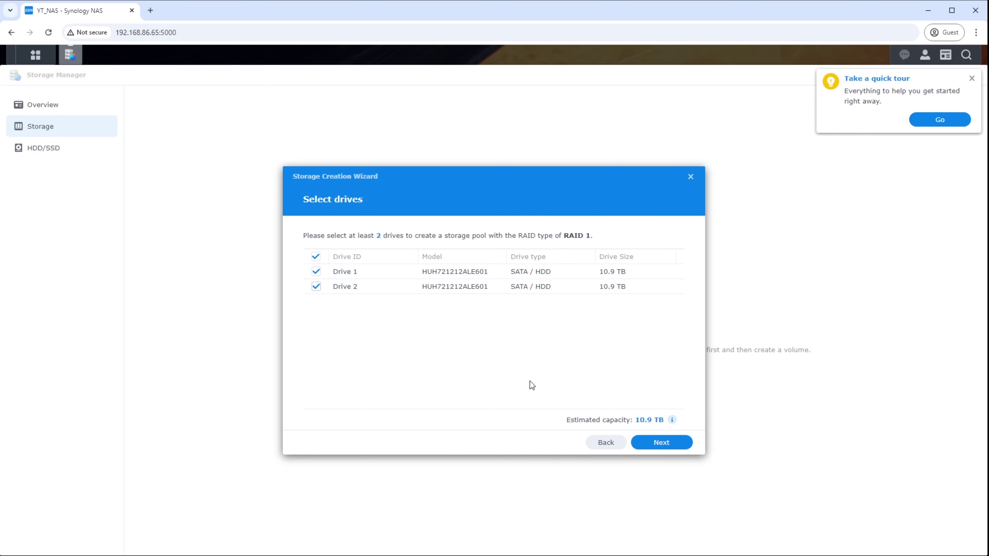
{"action": "left_click", "coordinate": [663, 443]}
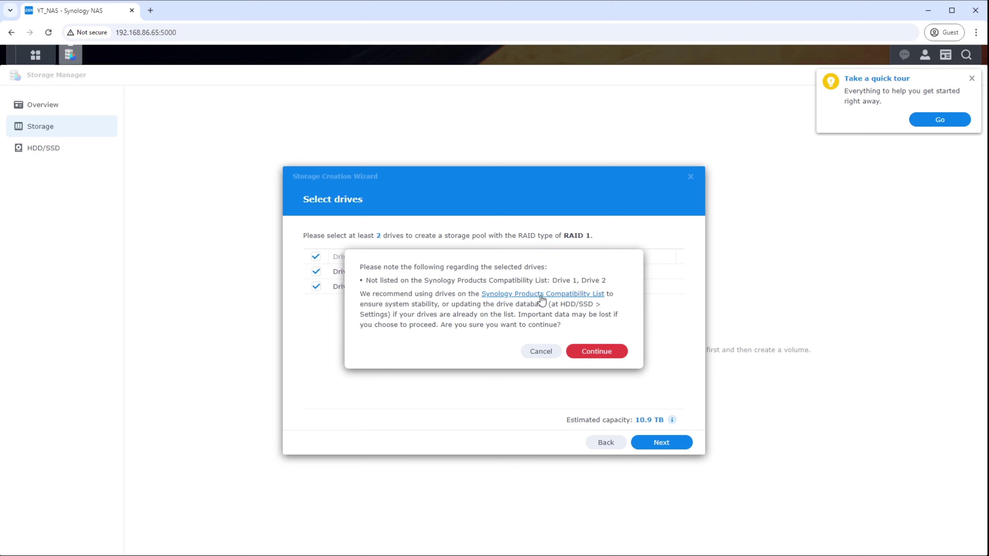
{"action": "left_click", "coordinate": [601, 352]}
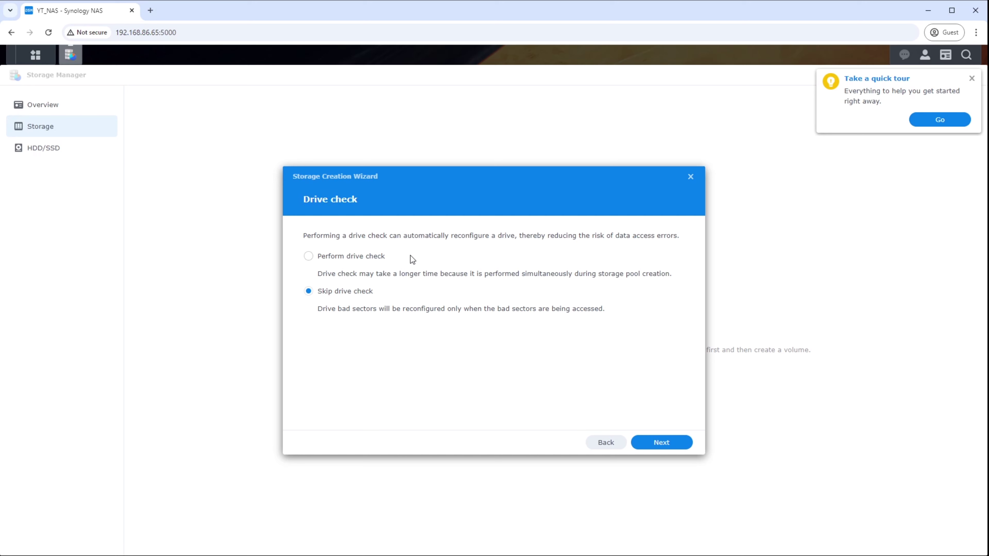
Step: Enable the drive check, give the volume the full 11165 GB with Btrfs, and apply
{"action": "left_click", "coordinate": [309, 257]}
{"action": "left_click", "coordinate": [647, 444]}
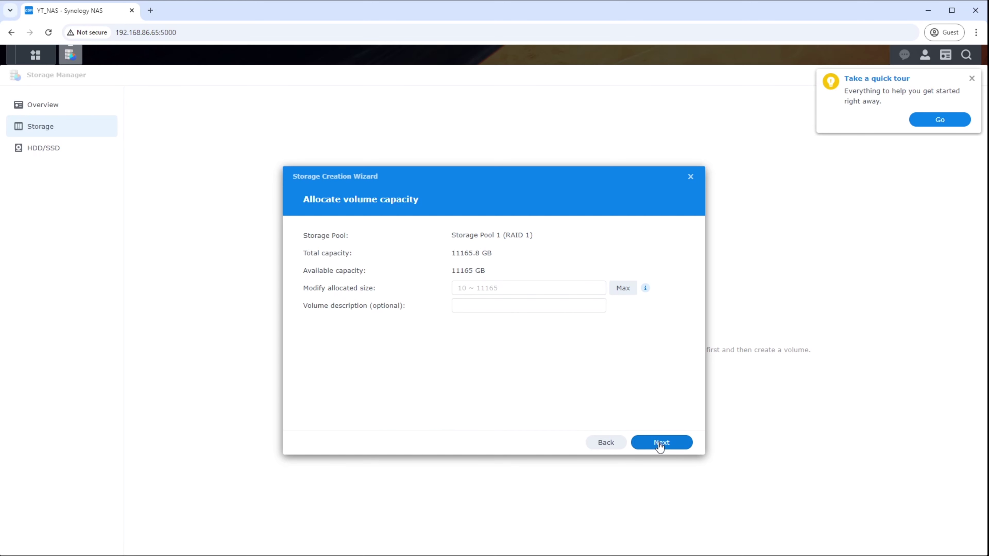
{"action": "left_click", "coordinate": [623, 288]}
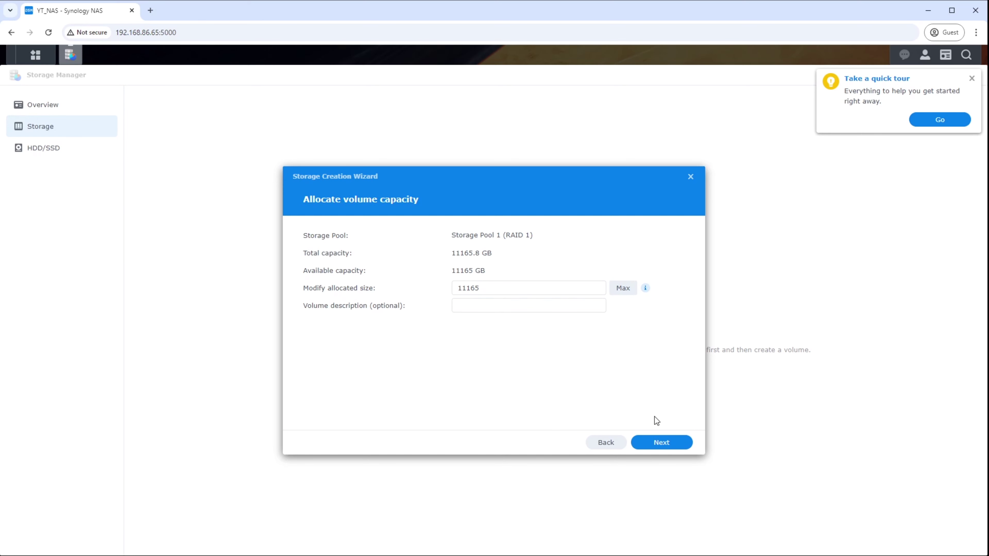
{"action": "left_click", "coordinate": [661, 444]}
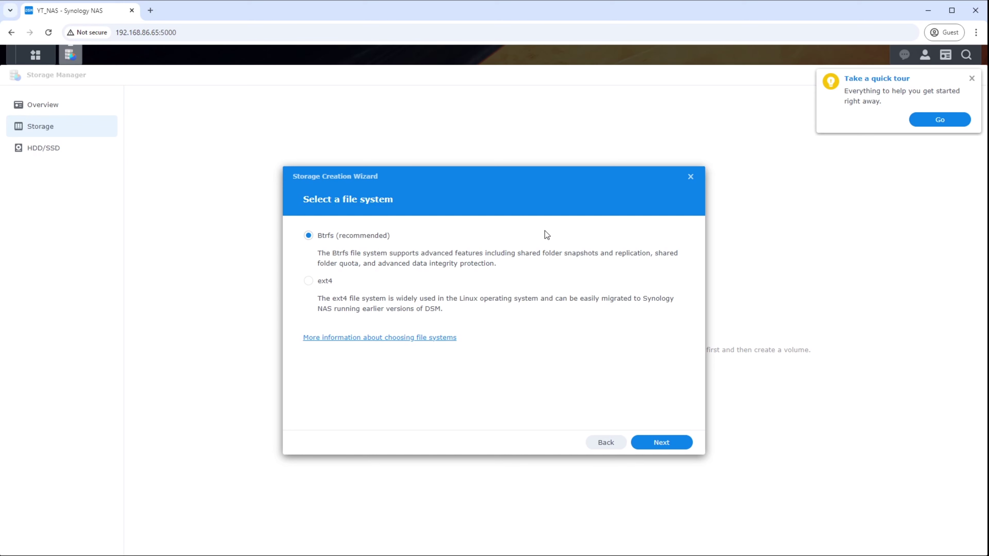
{"action": "left_click", "coordinate": [666, 444]}
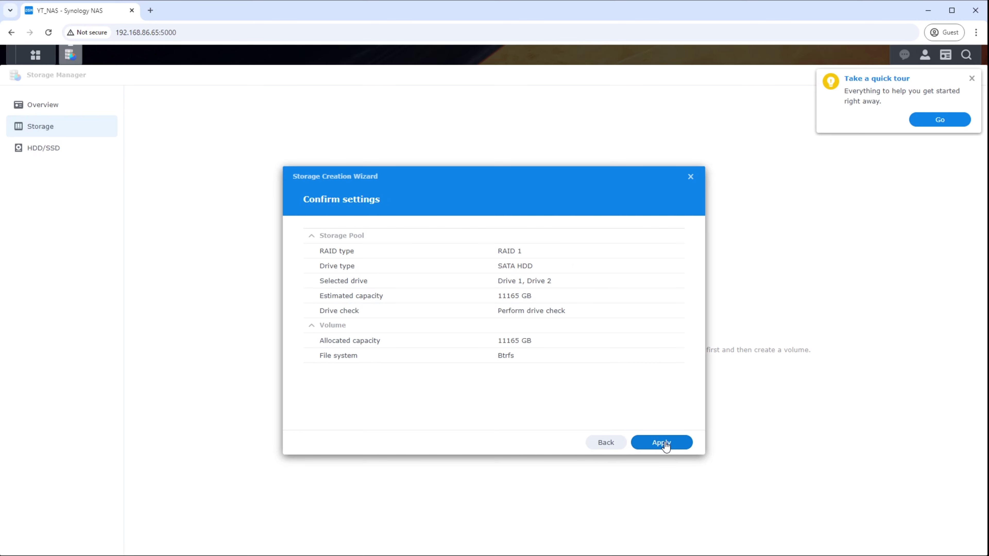
{"action": "left_click", "coordinate": [666, 444]}
{"action": "left_click", "coordinate": [573, 329]}
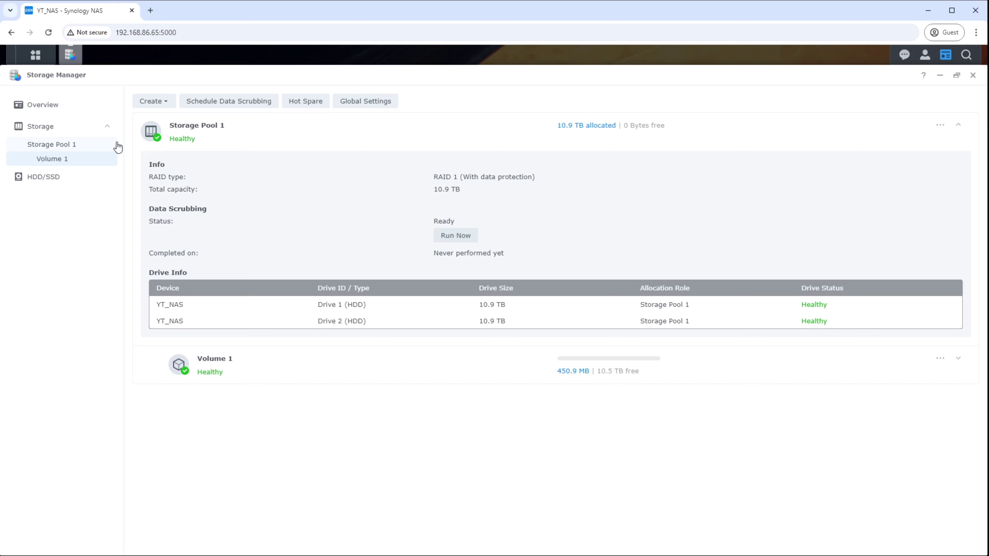
Step: Once Volume 1 is Healthy, open the Main Menu listing installed apps
{"action": "left_click", "coordinate": [33, 55]}
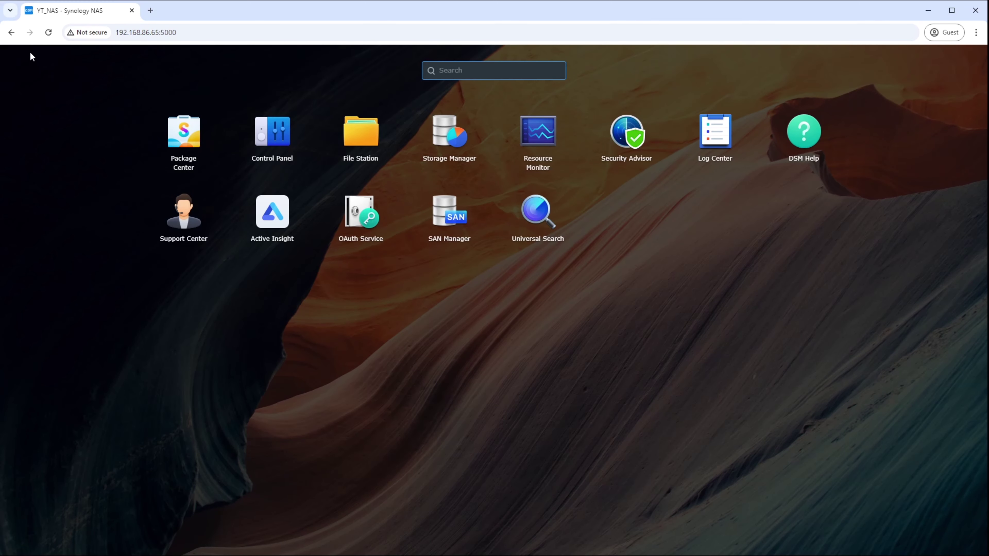
Step: Create shared folder 'Videos' on Volume 1 (Btrfs) without encryption, then close Control Panel
{"action": "left_click", "coordinate": [355, 135]}
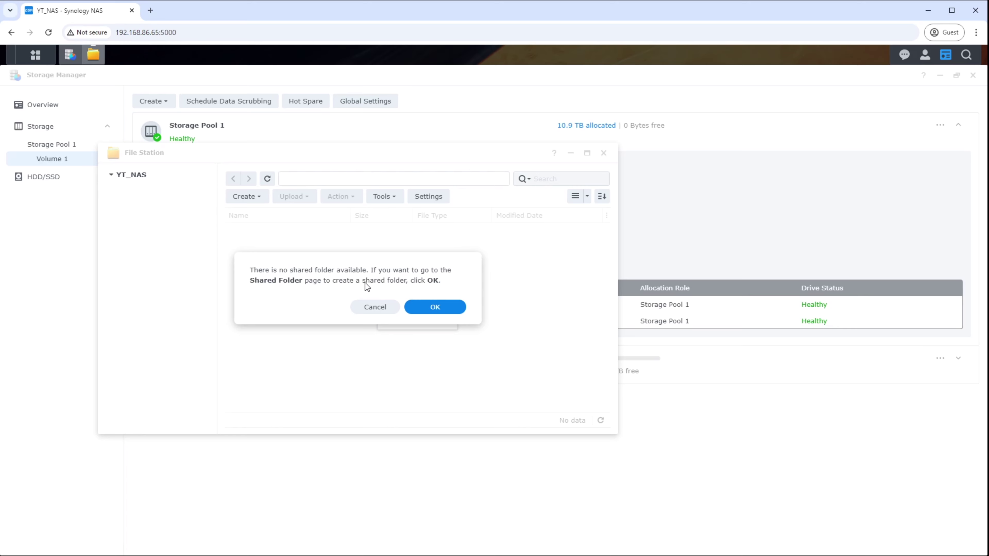
{"action": "left_click", "coordinate": [438, 307]}
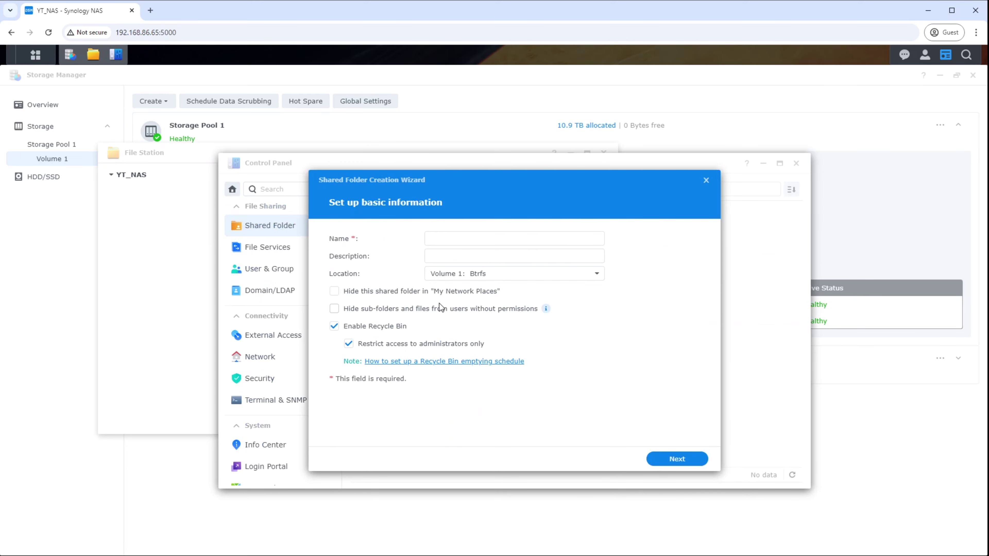
{"action": "left_click", "coordinate": [462, 236]}
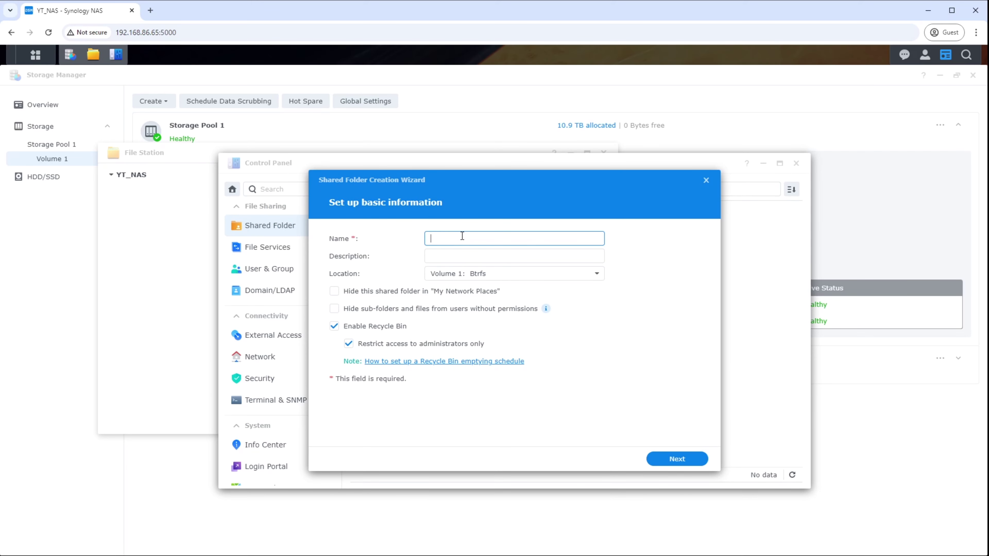
{"action": "type", "text": "Videos"}
{"action": "left_click", "coordinate": [597, 278]}
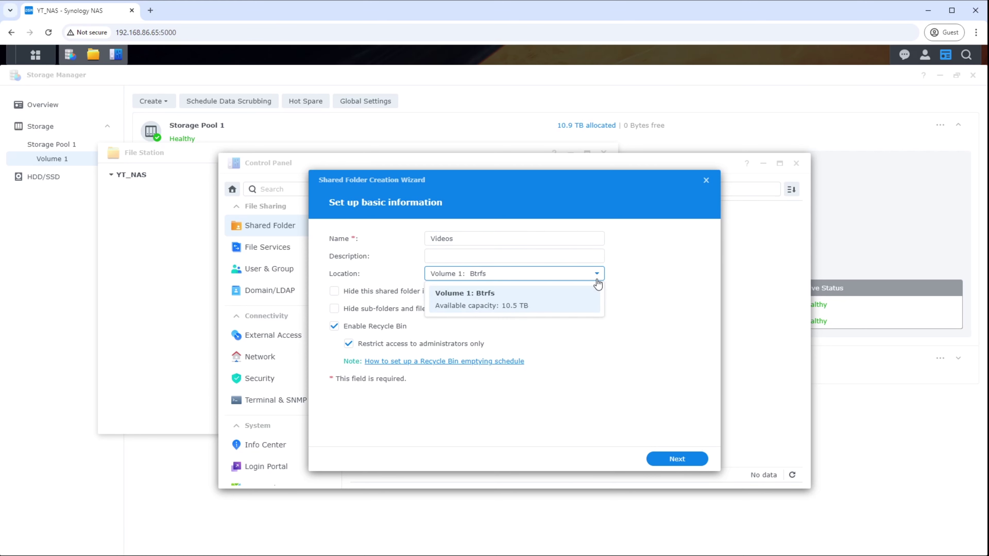
{"action": "left_click", "coordinate": [515, 301]}
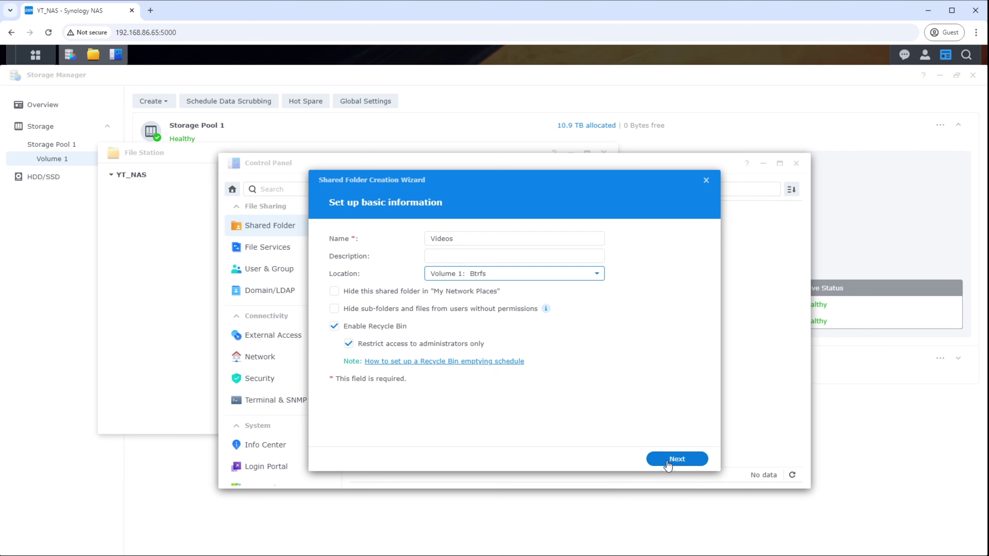
{"action": "left_click", "coordinate": [676, 459]}
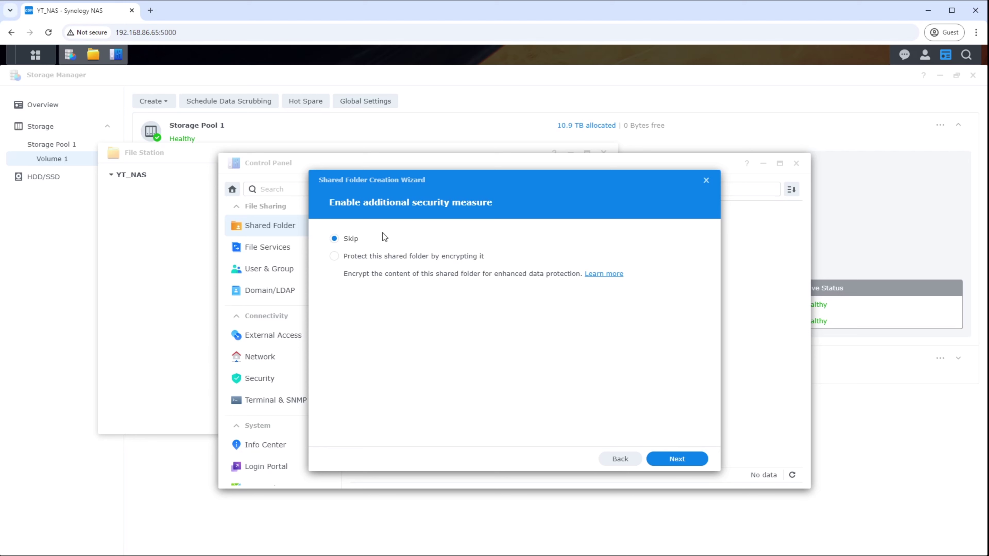
{"action": "left_click", "coordinate": [679, 459]}
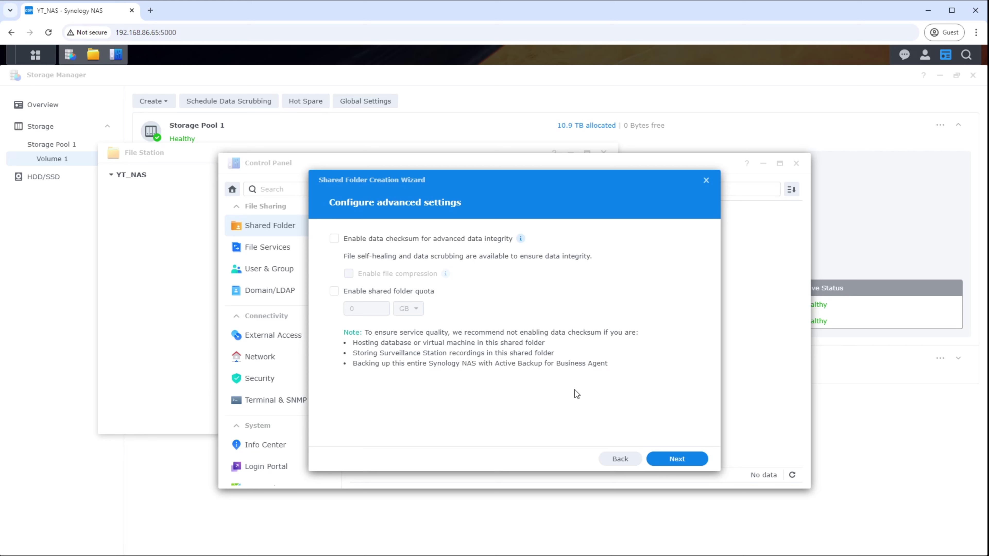
{"action": "left_click", "coordinate": [658, 459]}
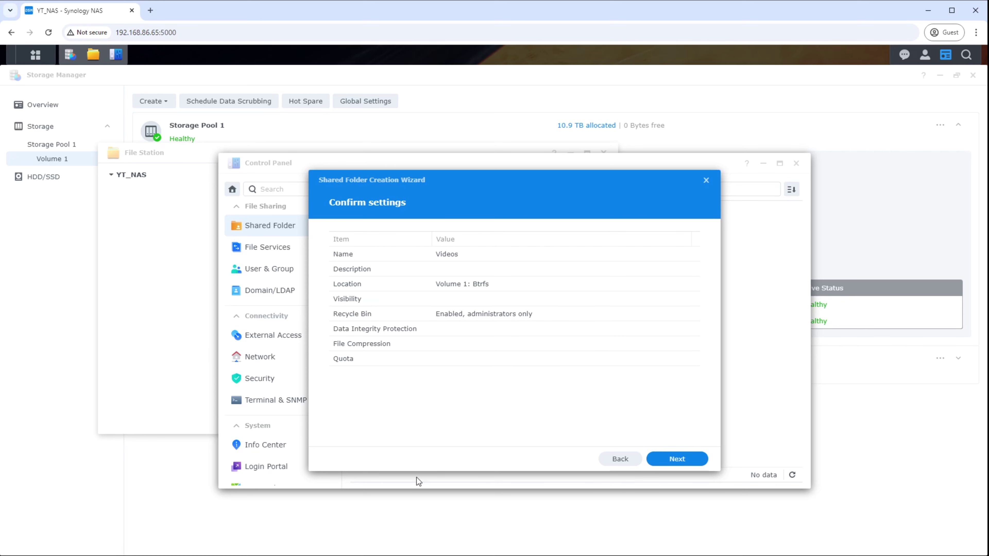
{"action": "left_click", "coordinate": [670, 459]}
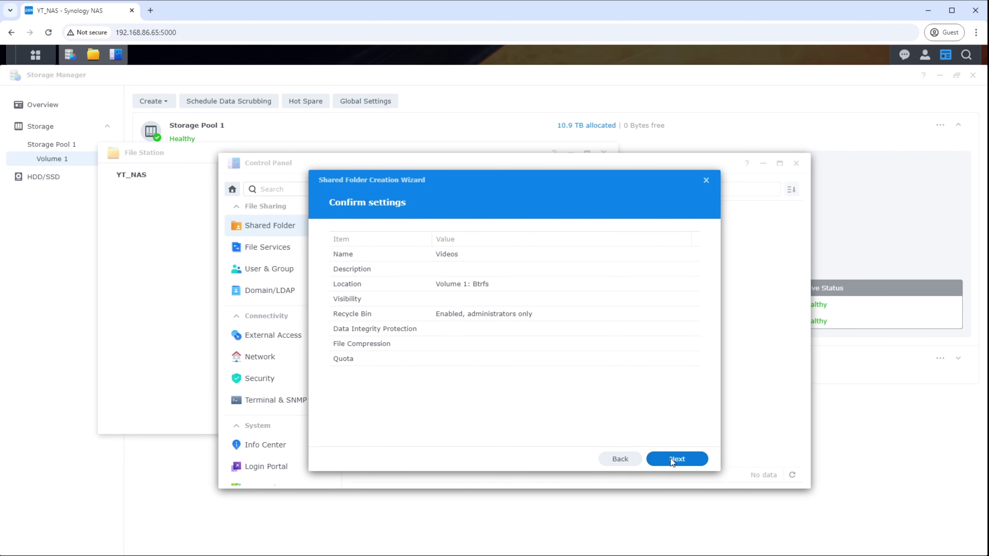
{"action": "left_click", "coordinate": [796, 163]}
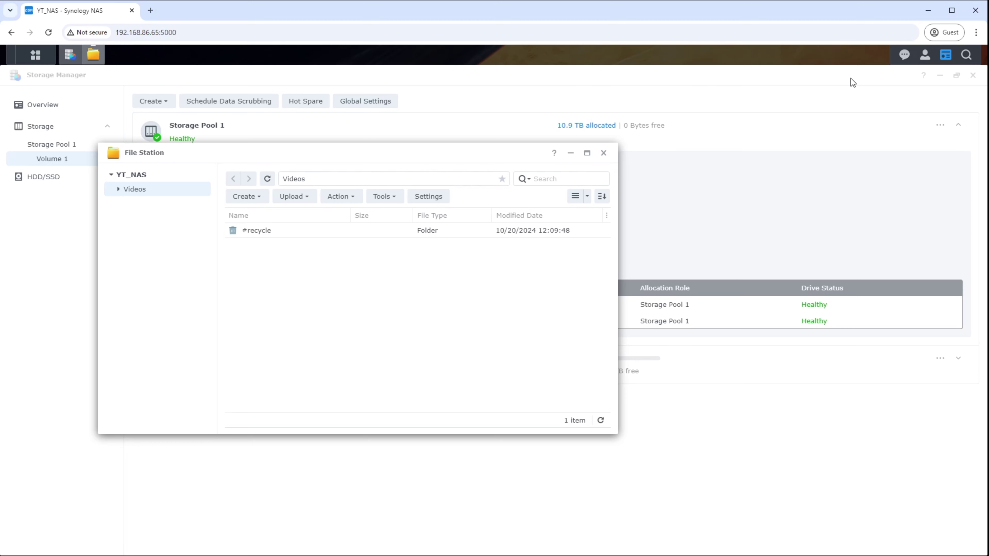
Step: Close Storage Manager, move File Station aside, and upload FG_YT_256.mp4 into Videos with Overwrite
{"action": "left_click", "coordinate": [970, 78]}
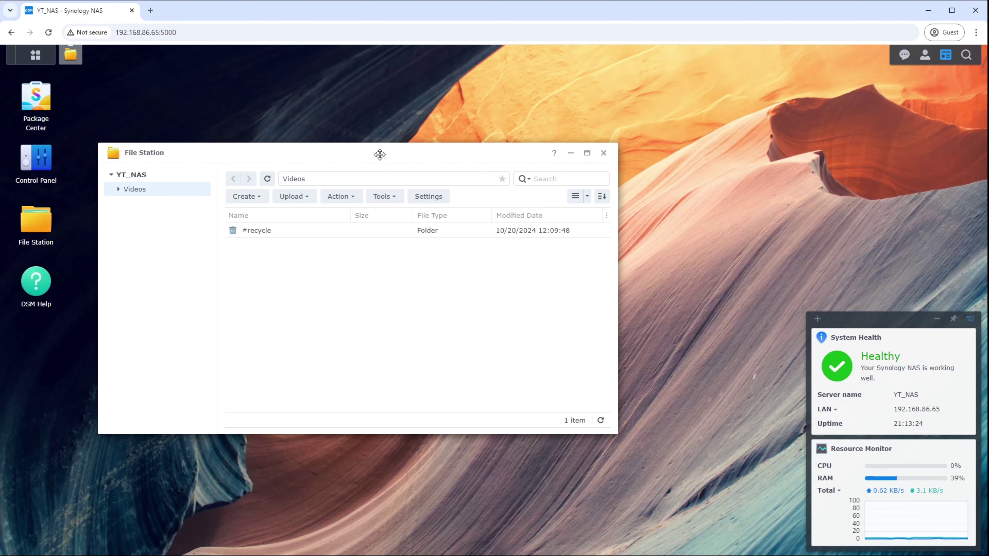
{"action": "left_click_drag", "start_coordinate": [378, 155], "coordinate": [550, 84]}
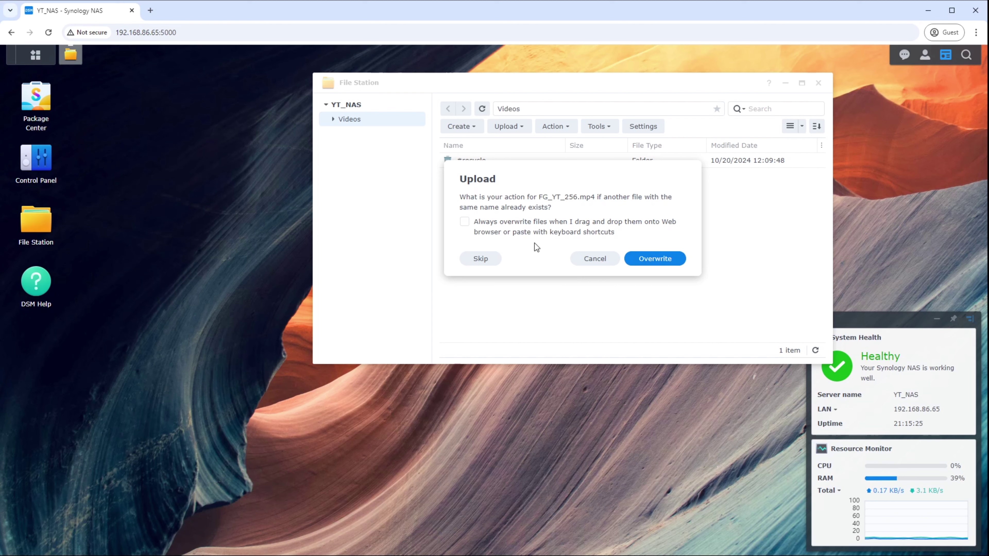
{"action": "left_click", "coordinate": [668, 258]}
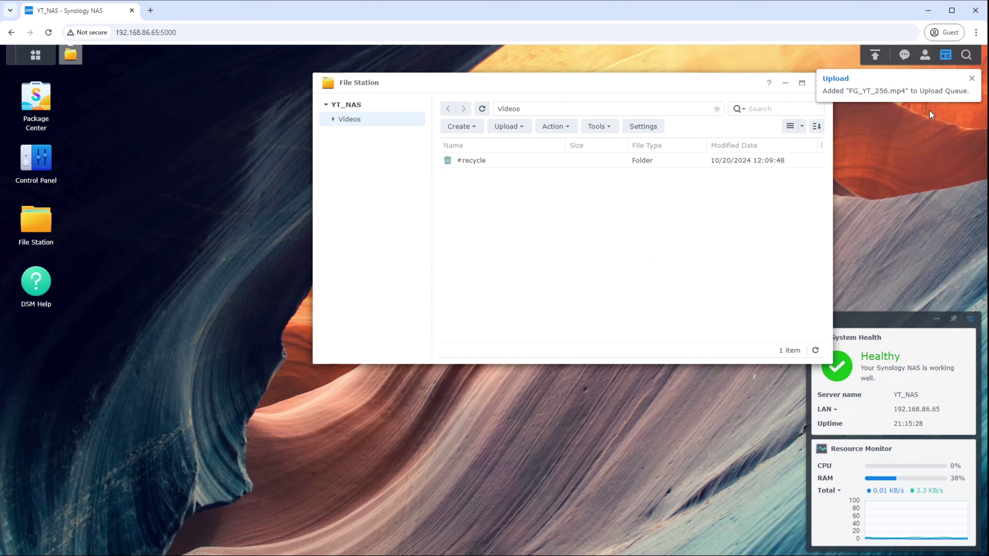
Step: Watch the FG_YT_256.mp4 upload finish in the Upload Queue, then launch Package Center
{"action": "left_click", "coordinate": [874, 57]}
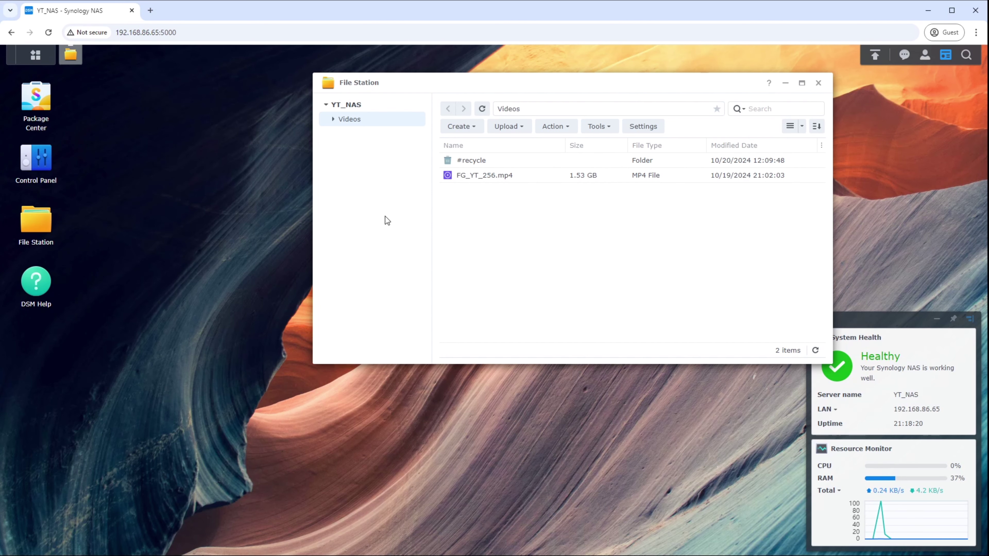
{"action": "left_click", "coordinate": [25, 99]}
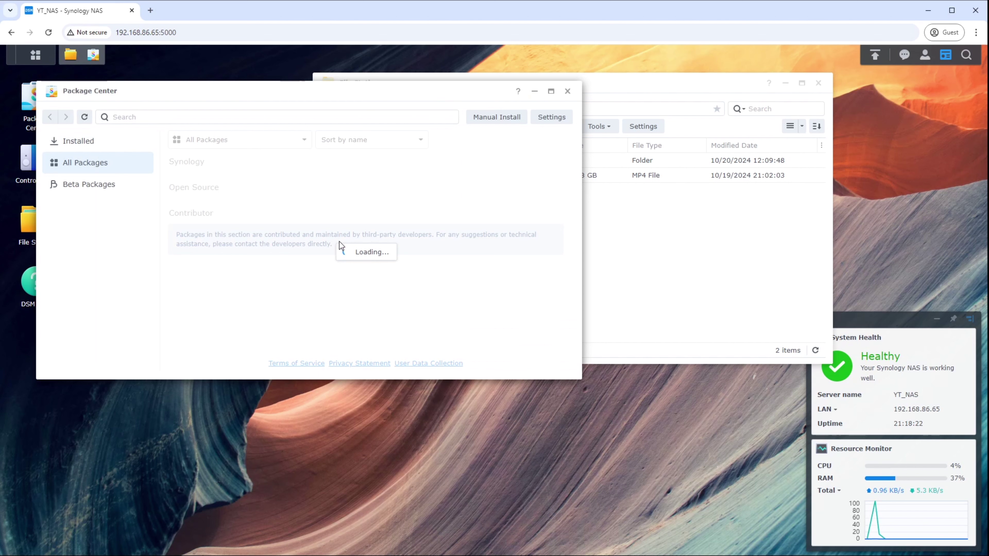
Step: Scroll through the All Packages catalogue in Package Center, then close it
{"action": "scroll", "coordinate": [327, 246], "scroll_direction": "down", "scroll_amount": 3}
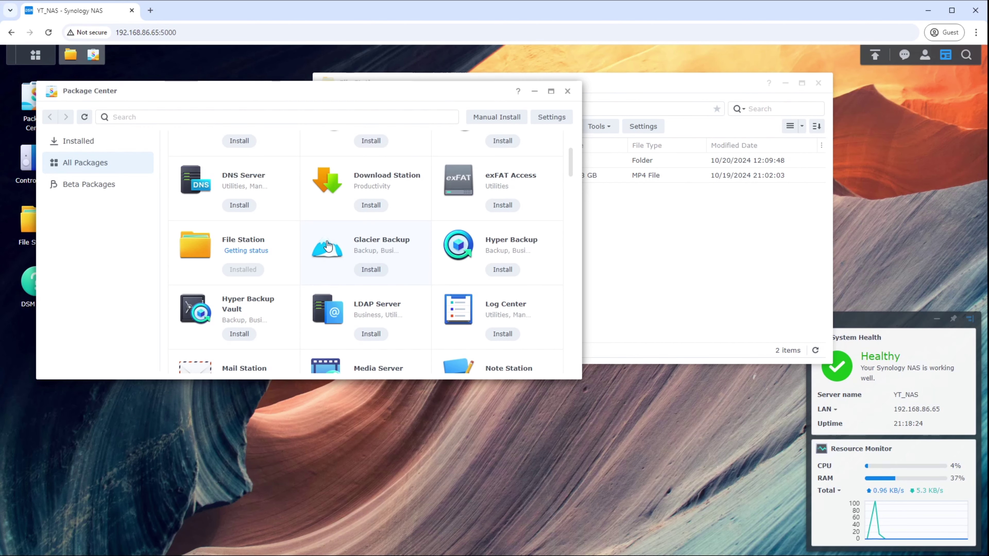
{"action": "scroll", "coordinate": [327, 245], "scroll_direction": "down", "scroll_amount": 3}
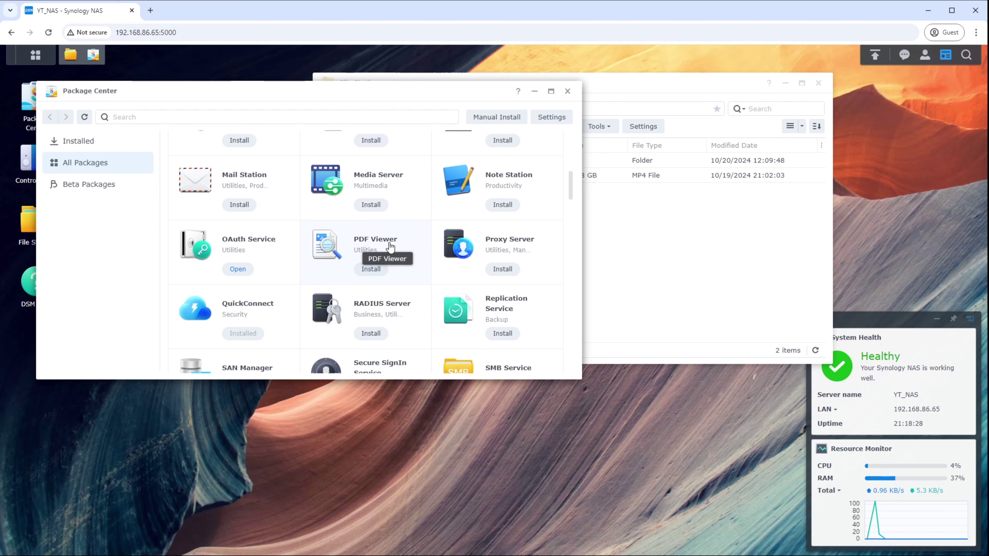
{"action": "scroll", "coordinate": [391, 247], "scroll_direction": "down", "scroll_amount": 3}
{"action": "scroll", "coordinate": [391, 247], "scroll_direction": "down", "scroll_amount": 10}
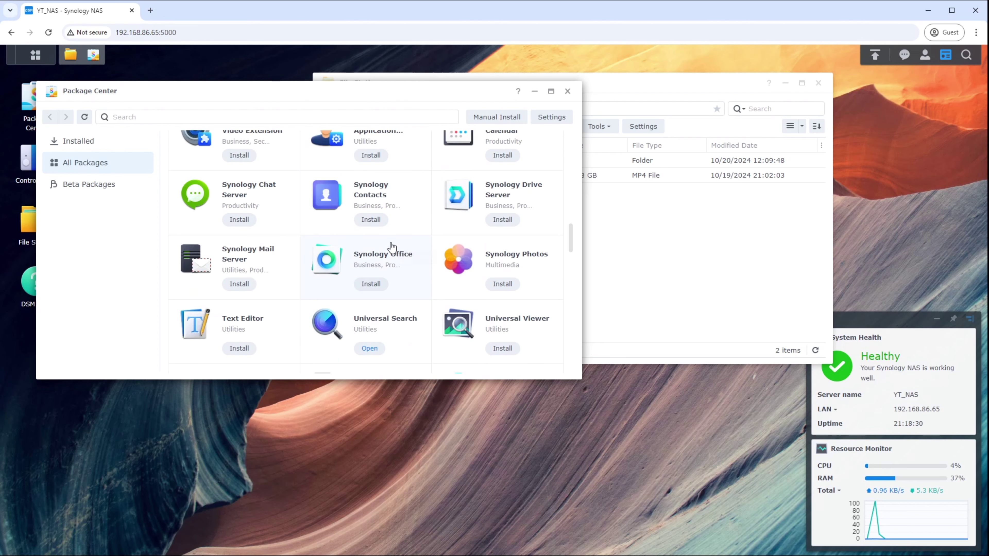
{"action": "scroll", "coordinate": [391, 248], "scroll_direction": "down", "scroll_amount": 15}
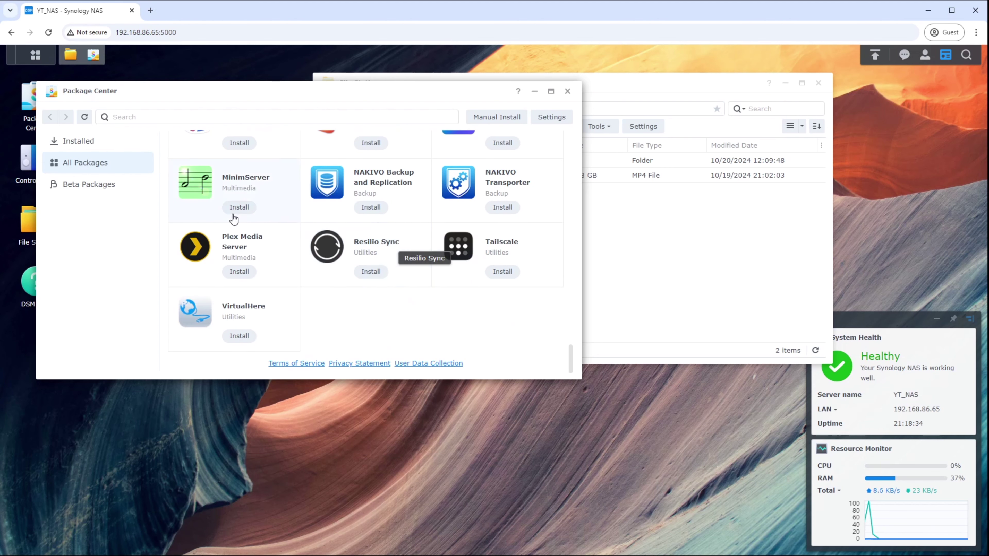
{"action": "scroll", "coordinate": [275, 220], "scroll_direction": "up", "scroll_amount": 3}
{"action": "scroll", "coordinate": [269, 230], "scroll_direction": "down", "scroll_amount": 3}
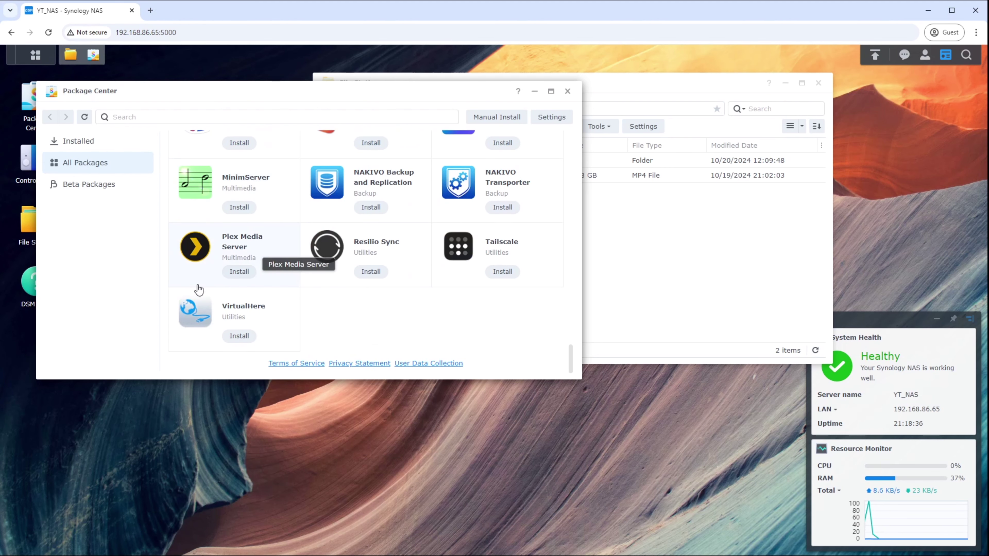
{"action": "scroll", "coordinate": [385, 267], "scroll_direction": "up", "scroll_amount": 10}
{"action": "scroll", "coordinate": [385, 265], "scroll_direction": "up", "scroll_amount": 5}
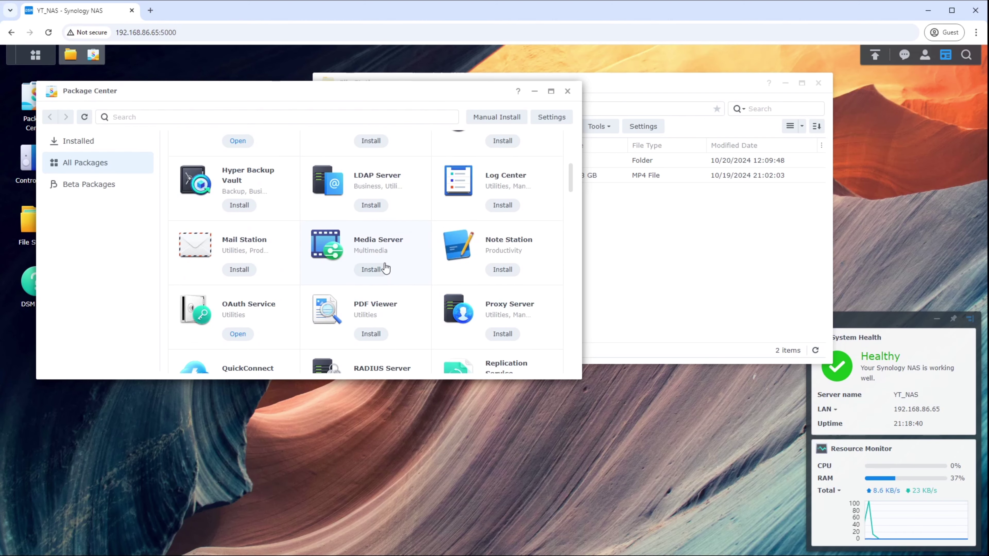
{"action": "left_click", "coordinate": [567, 91]}
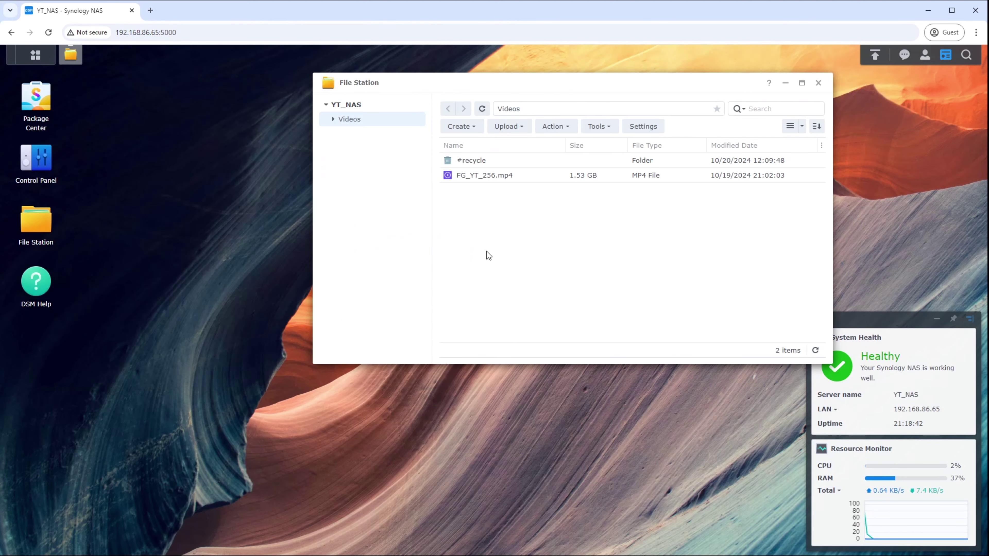